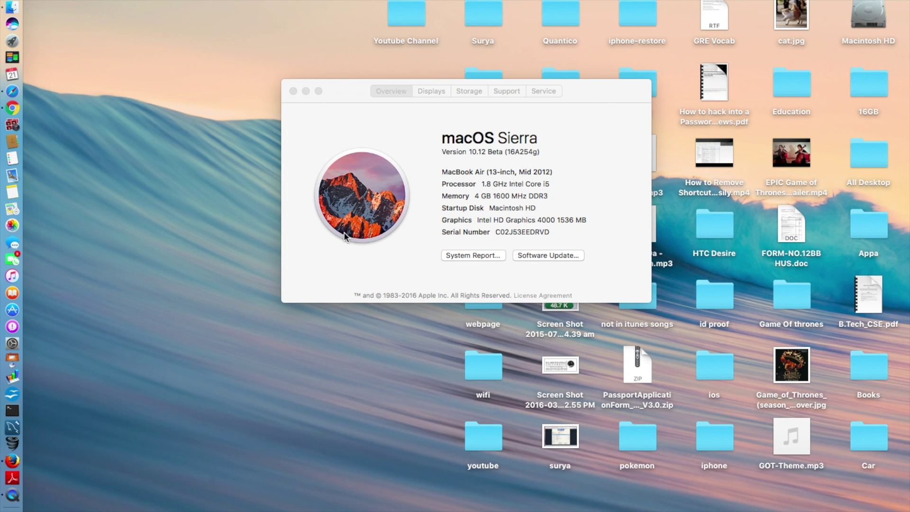
Step: Review the Displays, Storage, Support and Service tabs of About This Mac, then close it
click(427, 92)
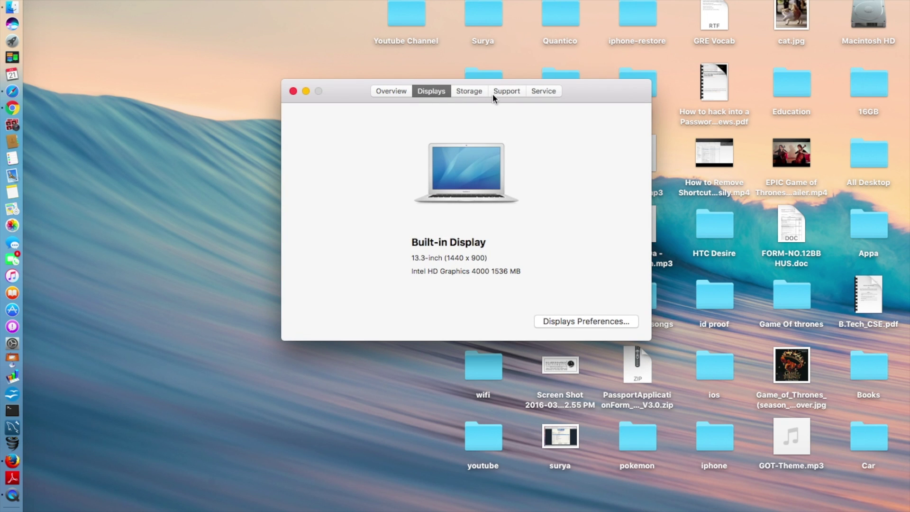
click(472, 93)
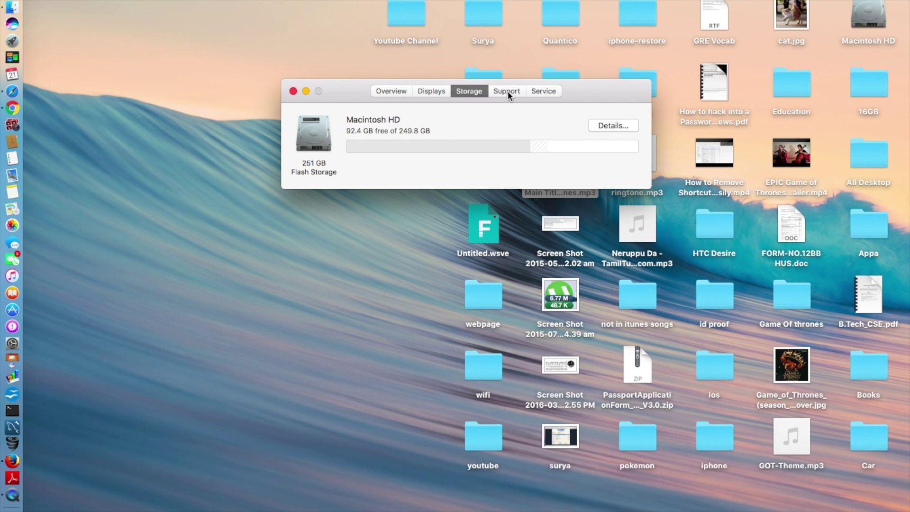
click(507, 92)
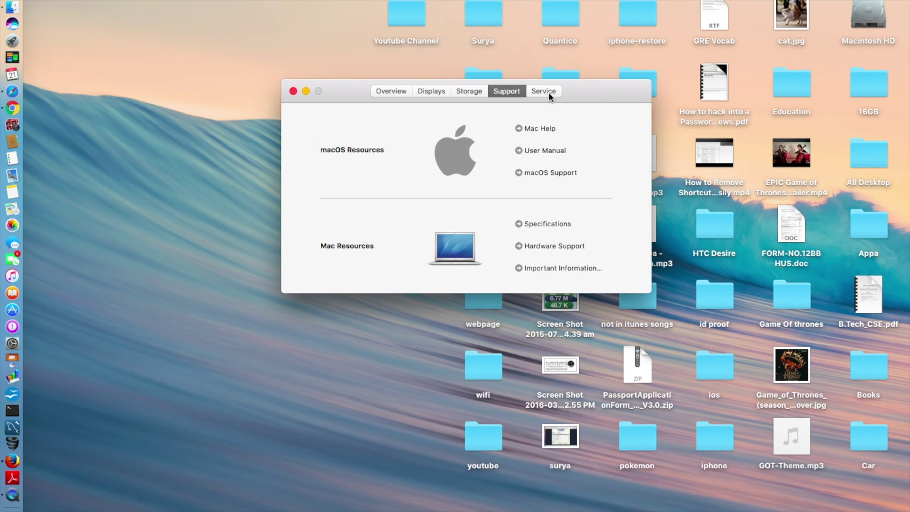
click(549, 92)
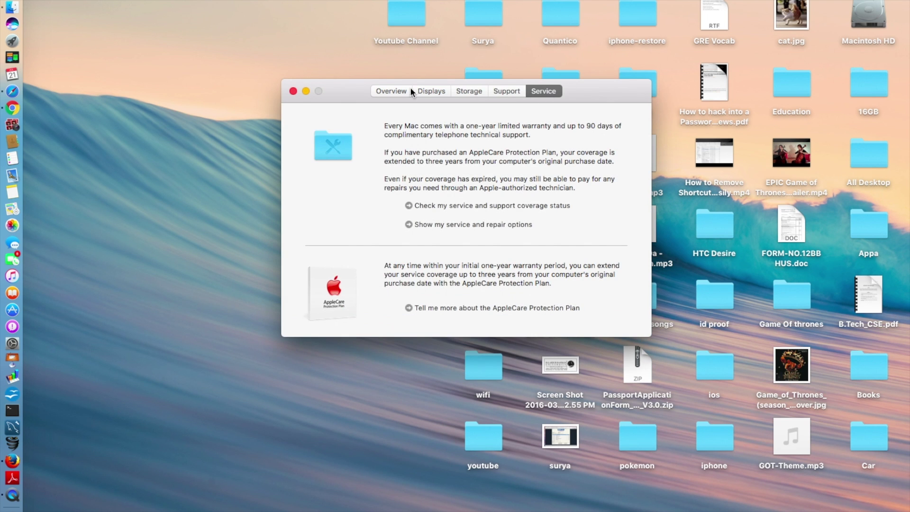
click(292, 91)
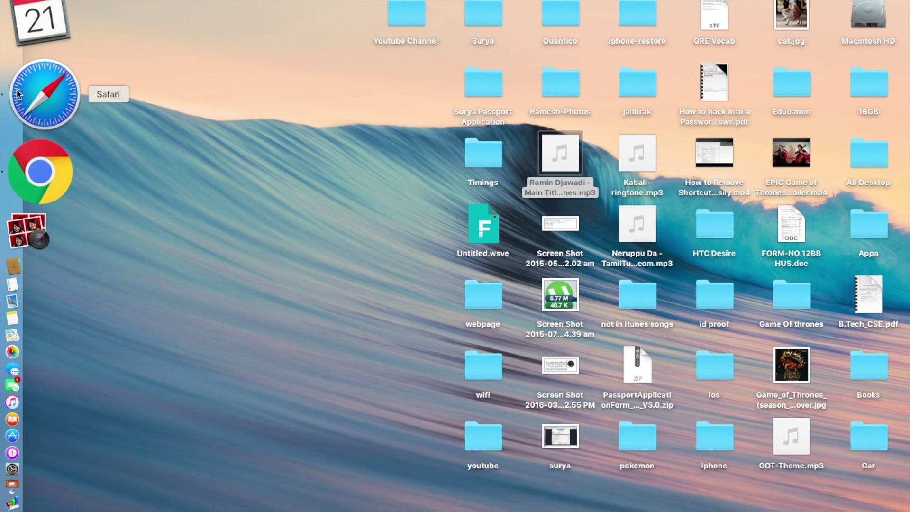
Step: Launch Safari, load youtube.com and go to the Everything Tech Pro channel page
click(43, 93)
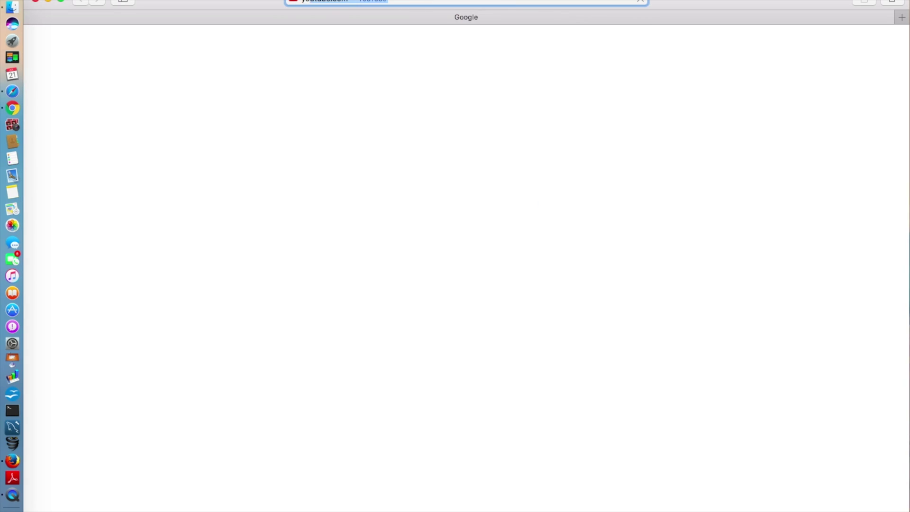
text(yo)
key(Return)
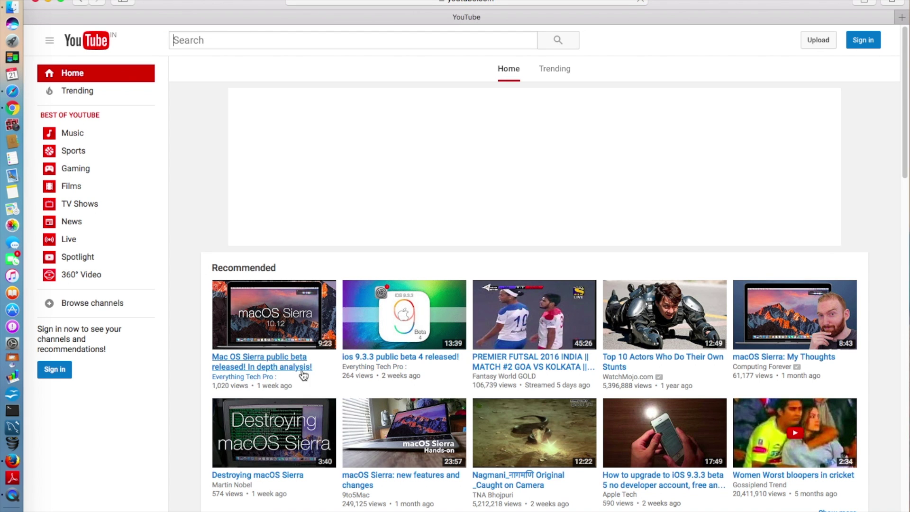
click(247, 377)
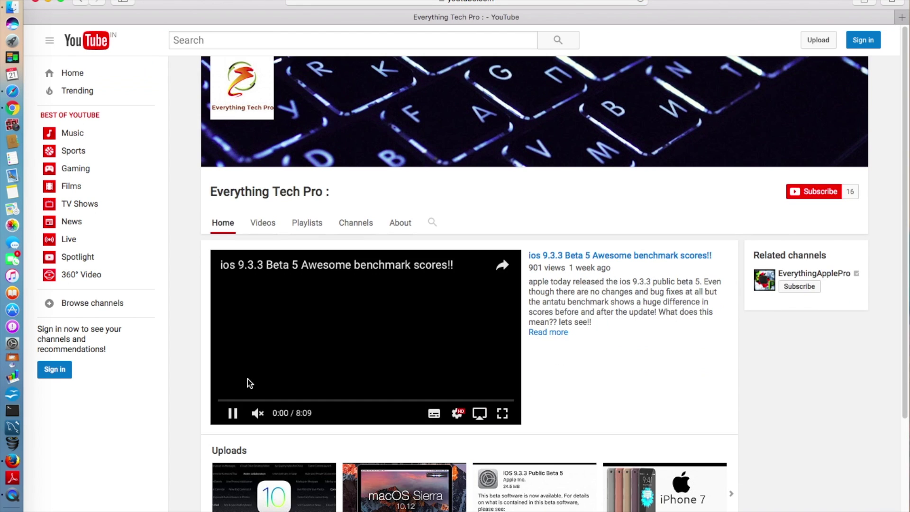
scroll(248, 384, down, 3)
scroll(286, 415, down, 3)
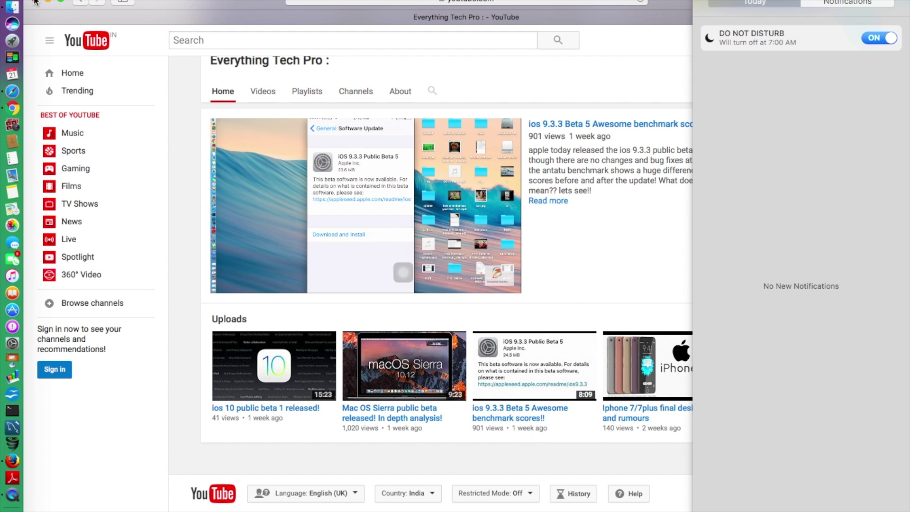
Step: Close and hide the Safari window, then load youtube.com from the address bar
click(35, 3)
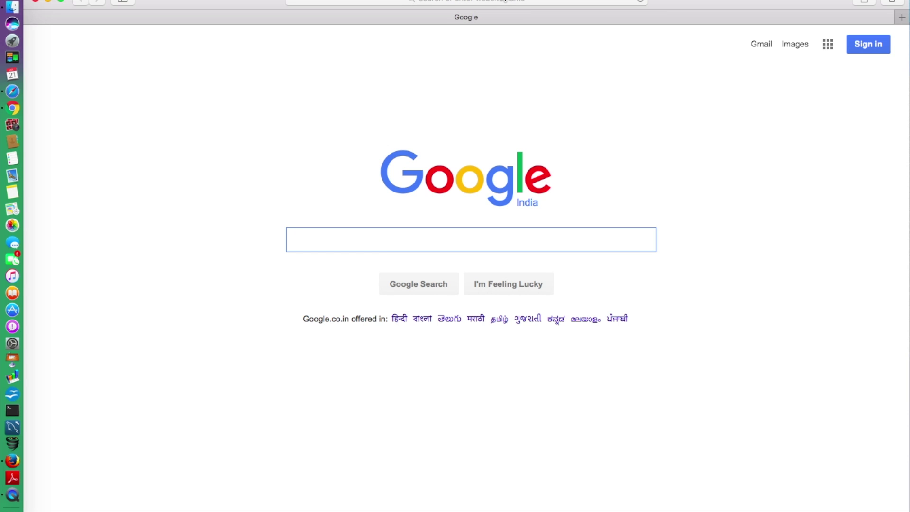
key(super+q)
click(351, 2)
text(youtube.com — YouTube)
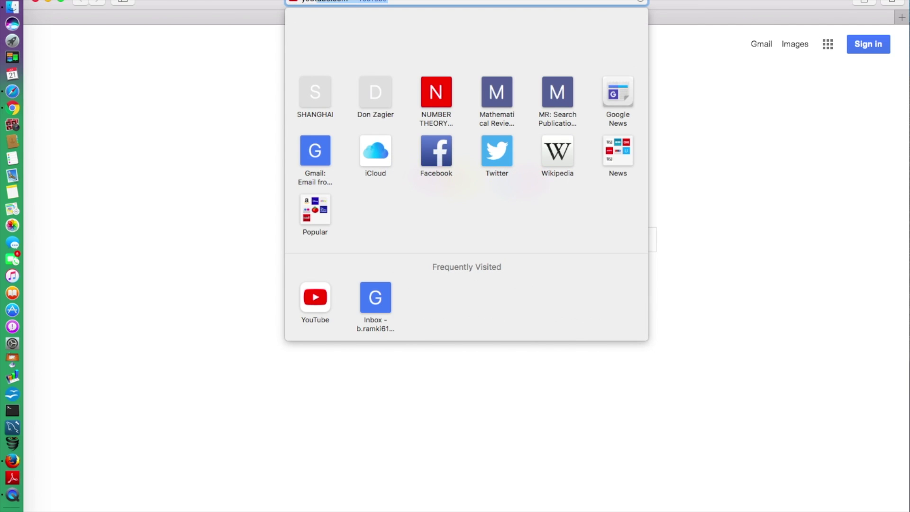
key(Return)
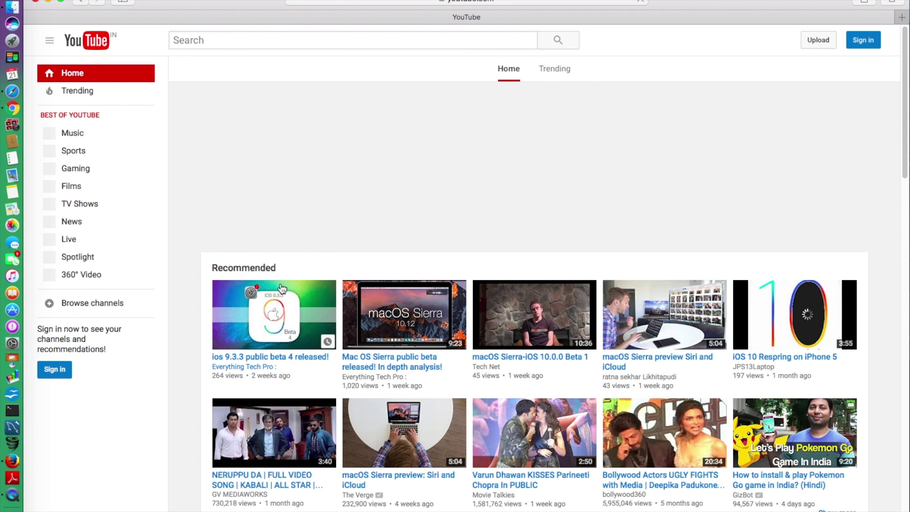
Step: Play 'ios 9.3.3 public beta 4 released!' in Picture-in-Picture, closing and reopening the floating window
click(282, 287)
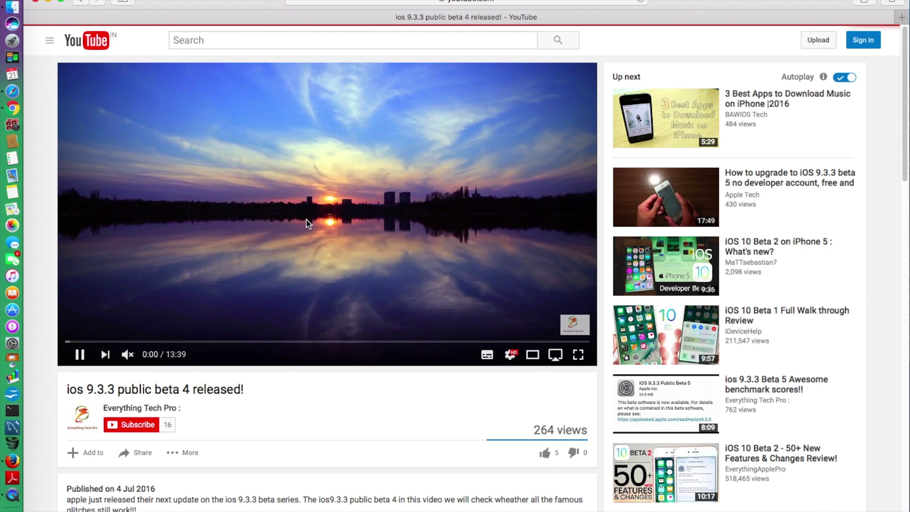
right_click(306, 220)
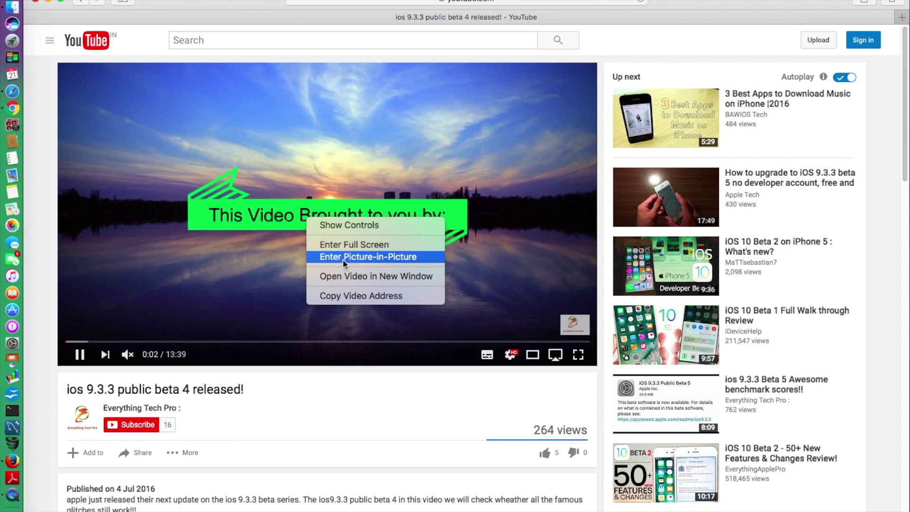
click(343, 258)
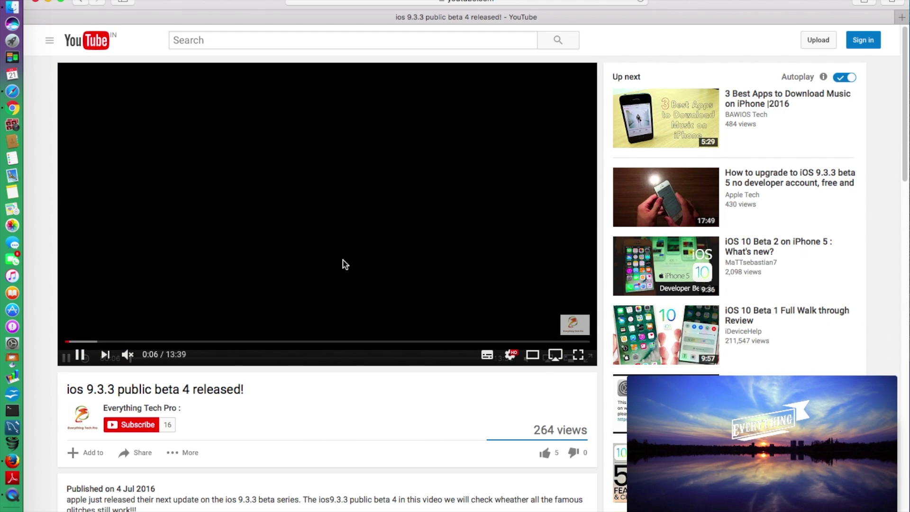
click(637, 392)
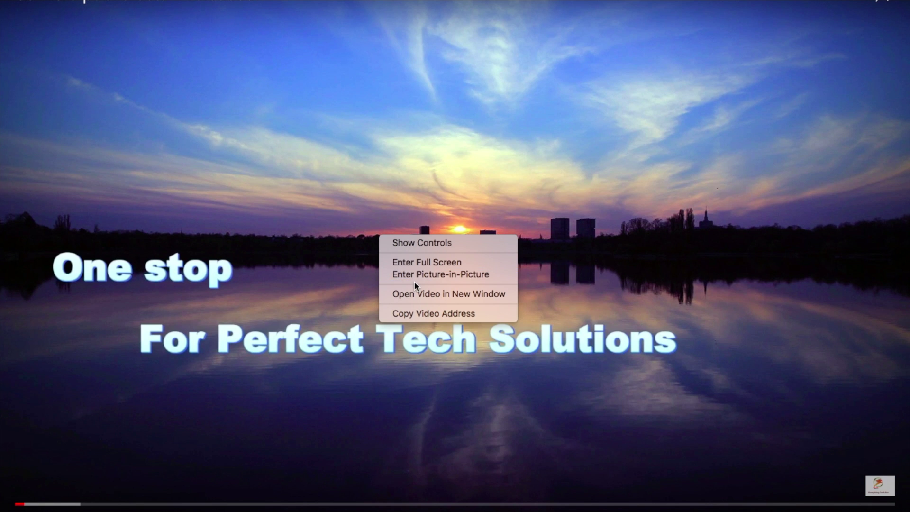
click(425, 274)
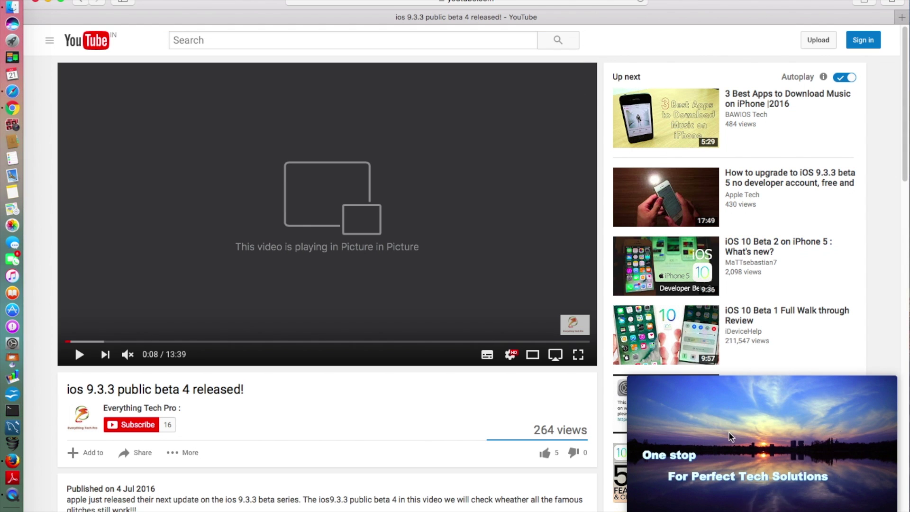
Step: Tuck the floating video against the screen edge and bring it back, twice
drag(730, 437, 907, 442)
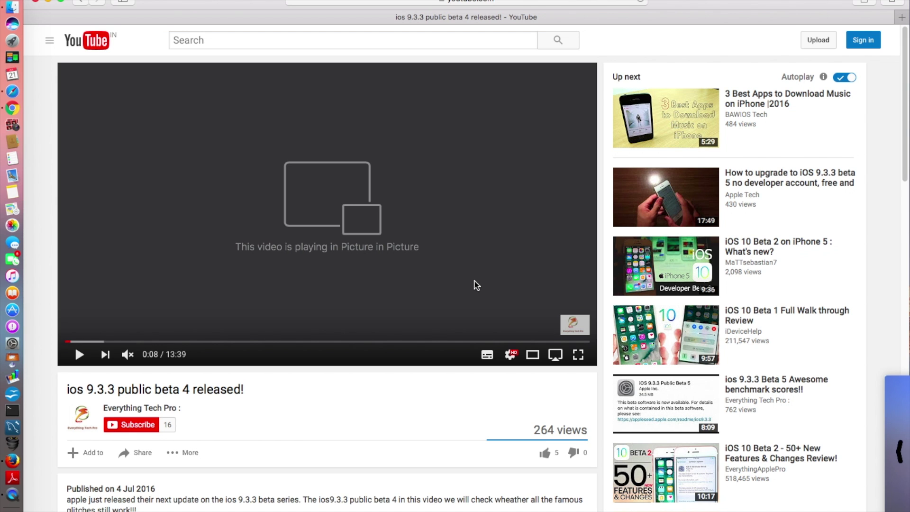
mouse_move(898, 497)
mouse_down()
mouse_move(795, 458)
mouse_move(795, 83)
mouse_up()
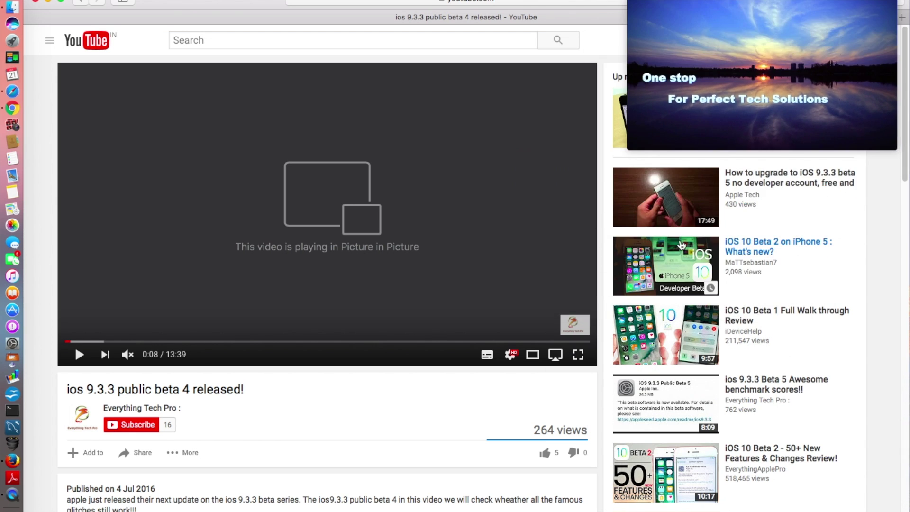
click(79, 5)
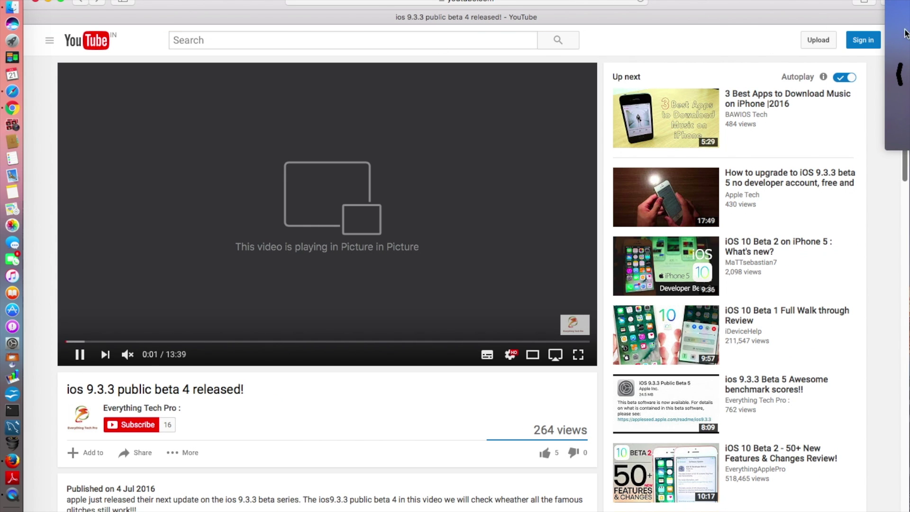
click(900, 66)
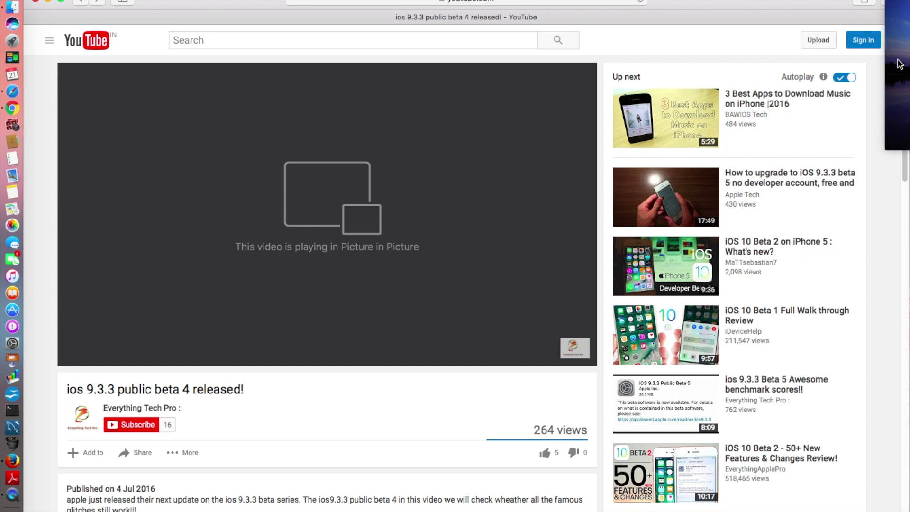
drag(803, 44, 818, 441)
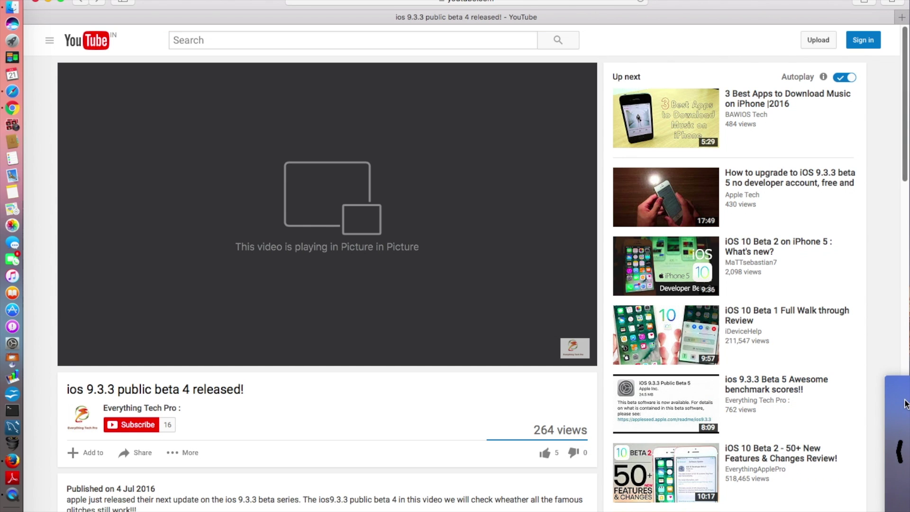
click(900, 406)
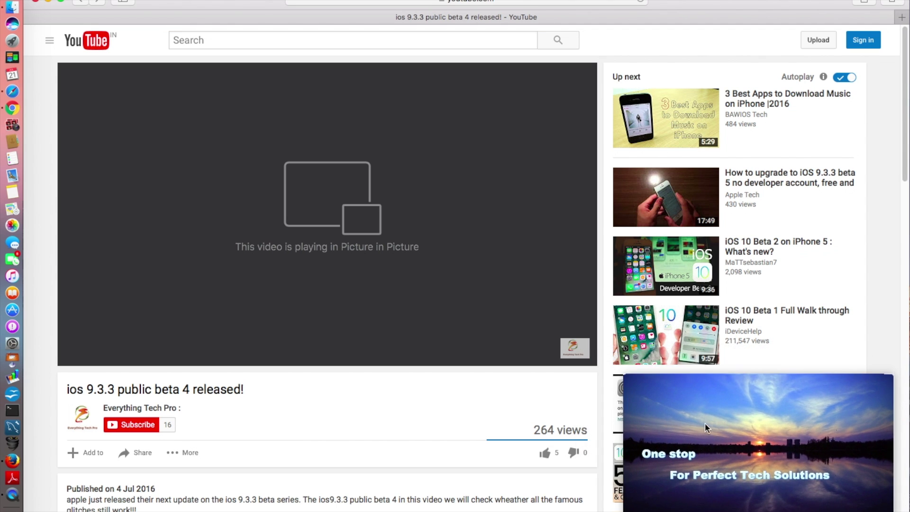
Step: Move the floating video to the top-left and top-right corners, then return it to the player
drag(746, 450, 135, 36)
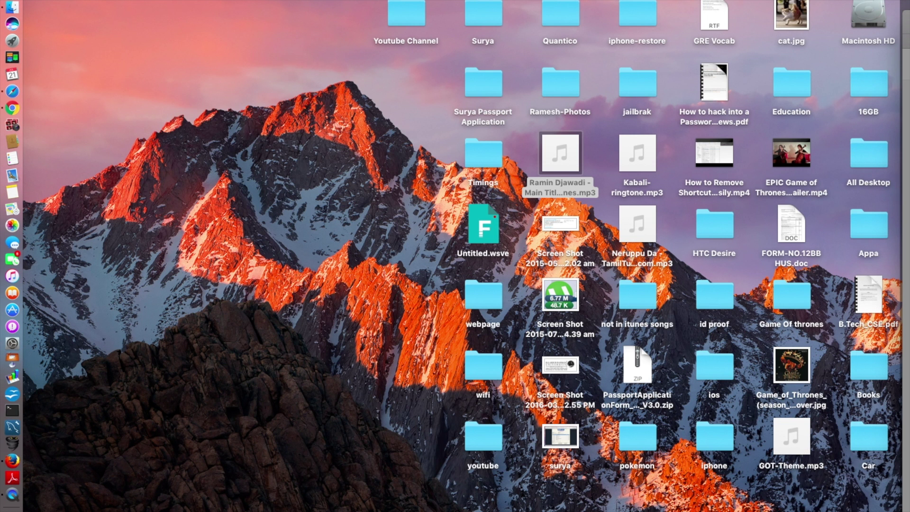
key(F11)
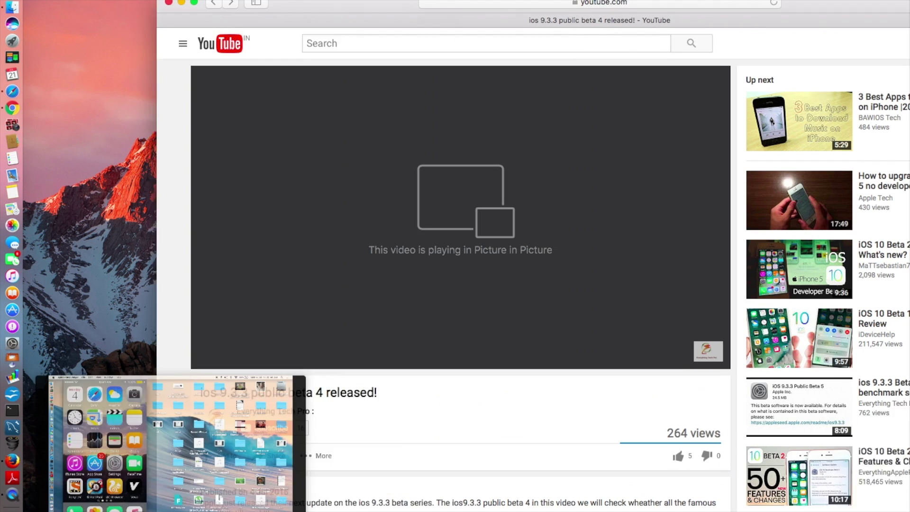
mouse_move(170, 444)
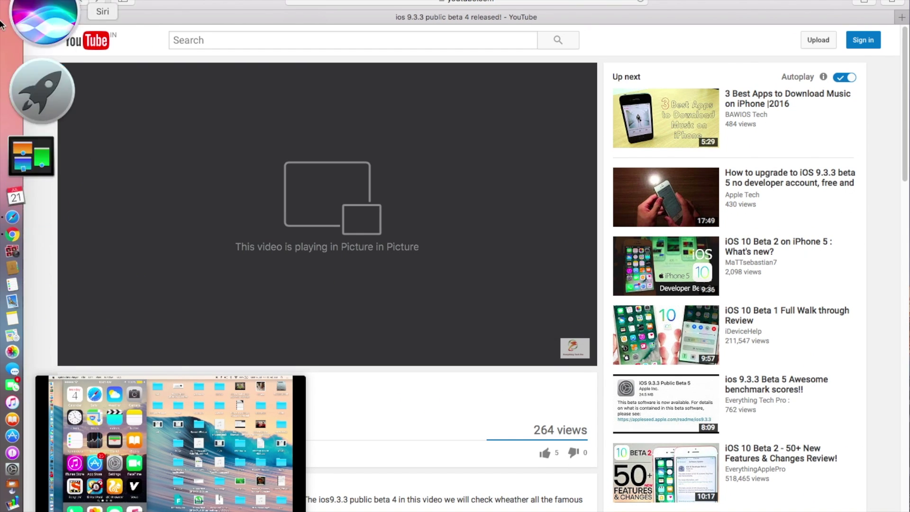
drag(198, 445, 890, 448)
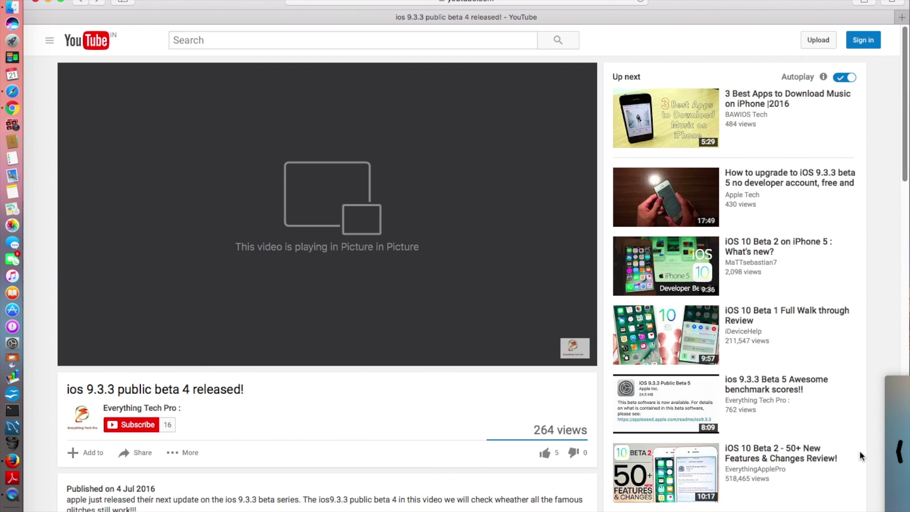
click(897, 452)
drag(757, 433, 902, 60)
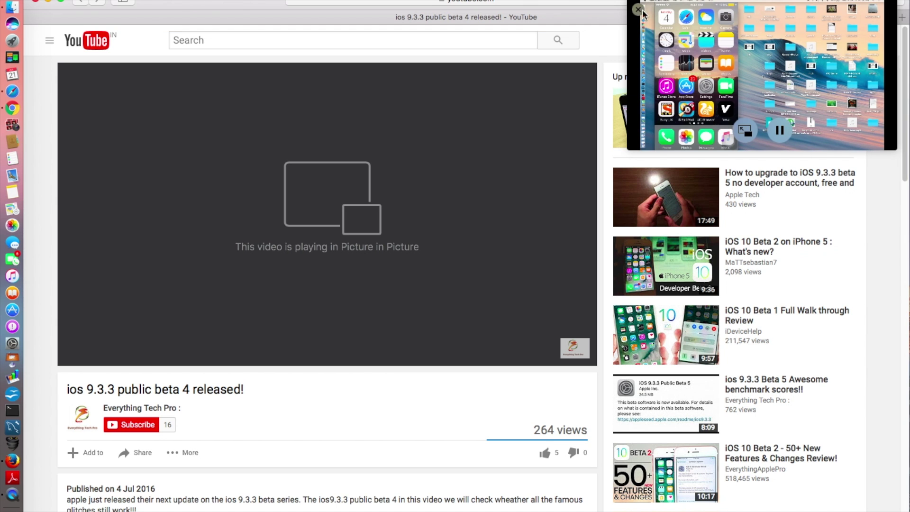
click(641, 11)
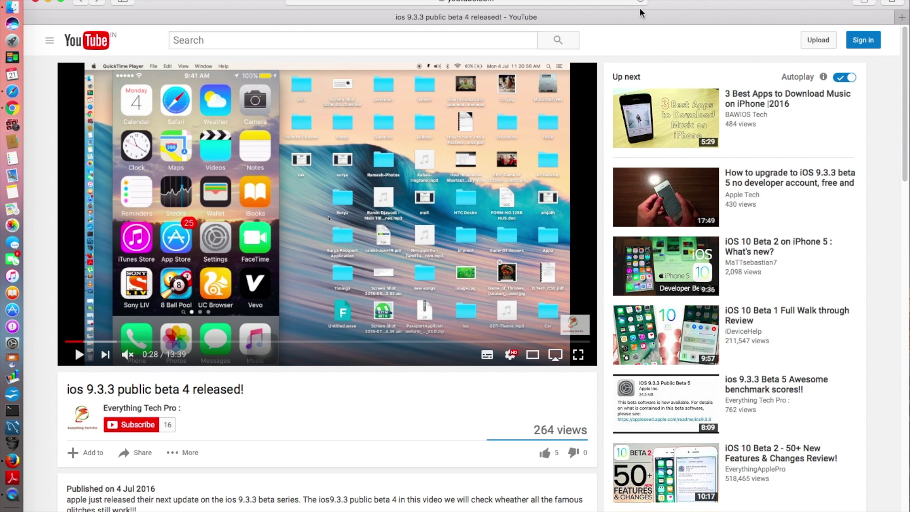
right_click(355, 101)
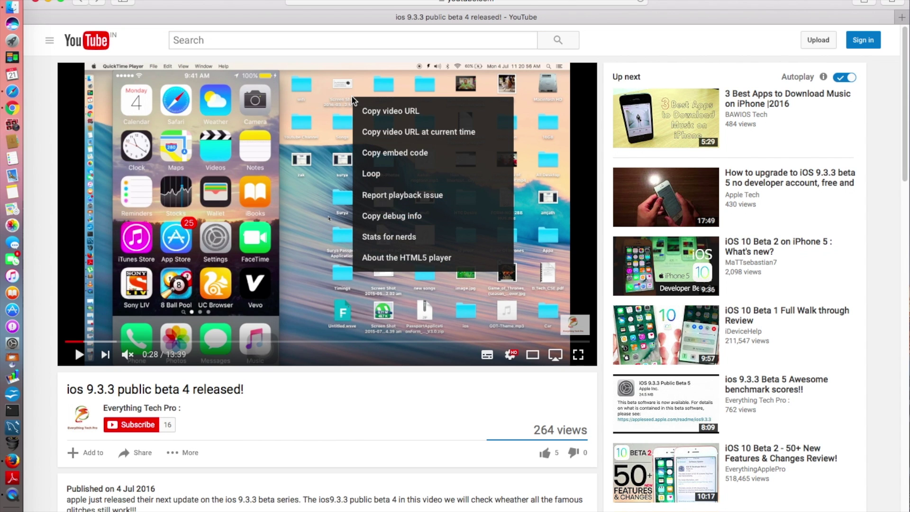
right_click(355, 101)
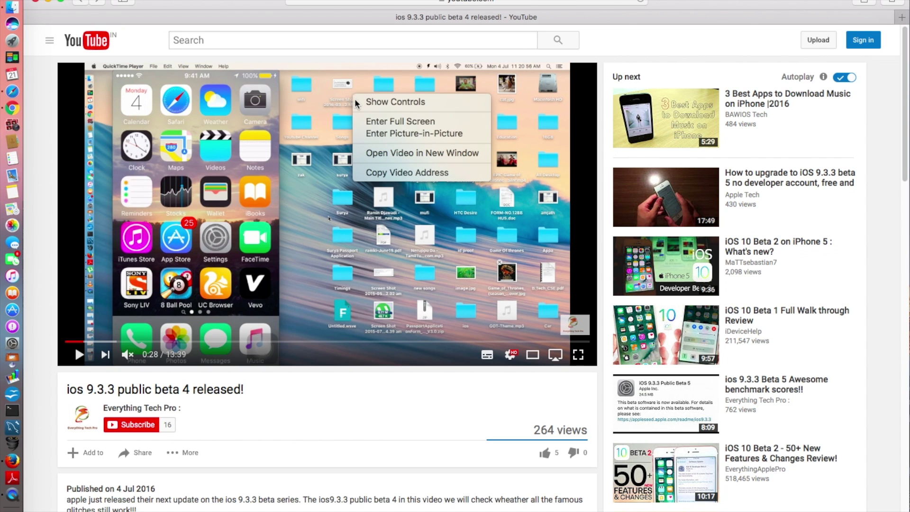
click(399, 134)
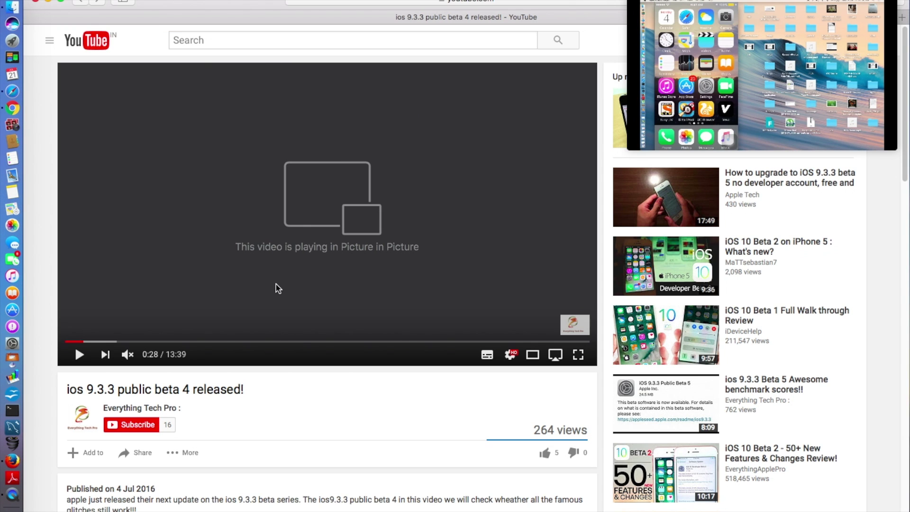
mouse_move(761, 75)
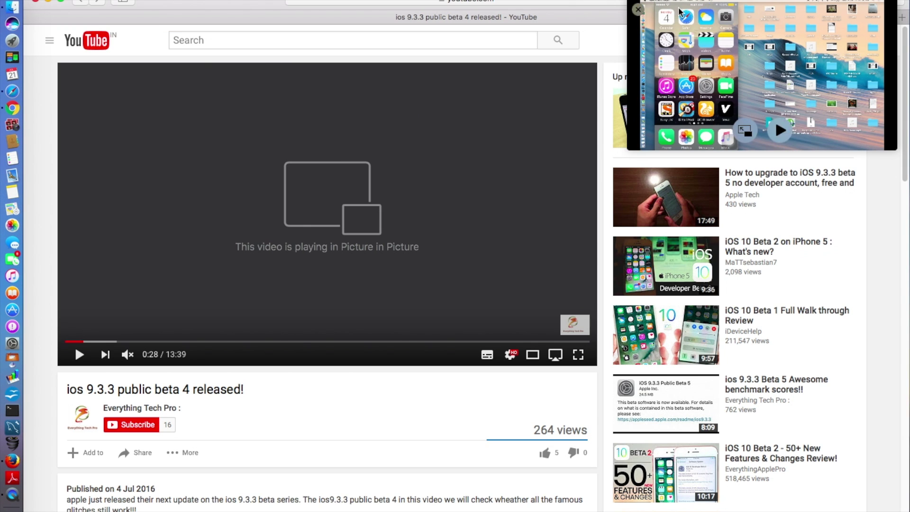
click(639, 13)
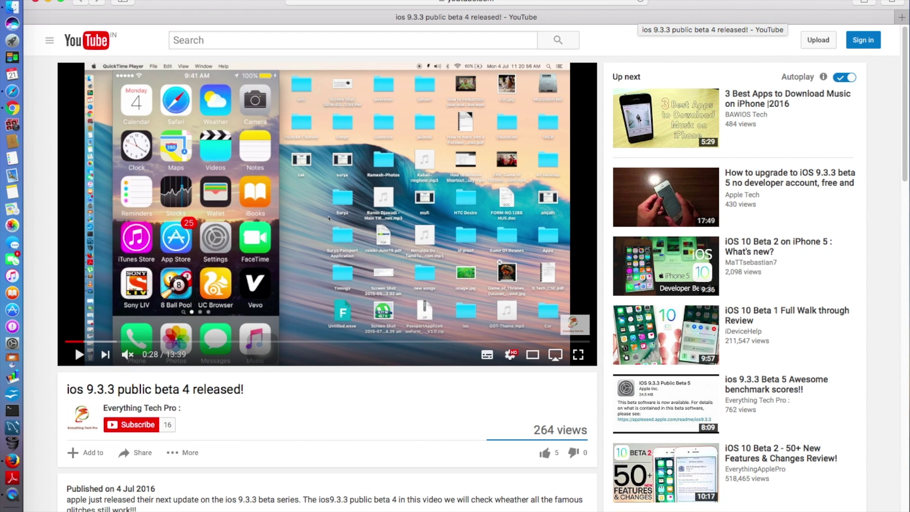
Step: Hide Safari, open System Preferences via Spotlight, view the Sharing pane, then close it
click(37, 3)
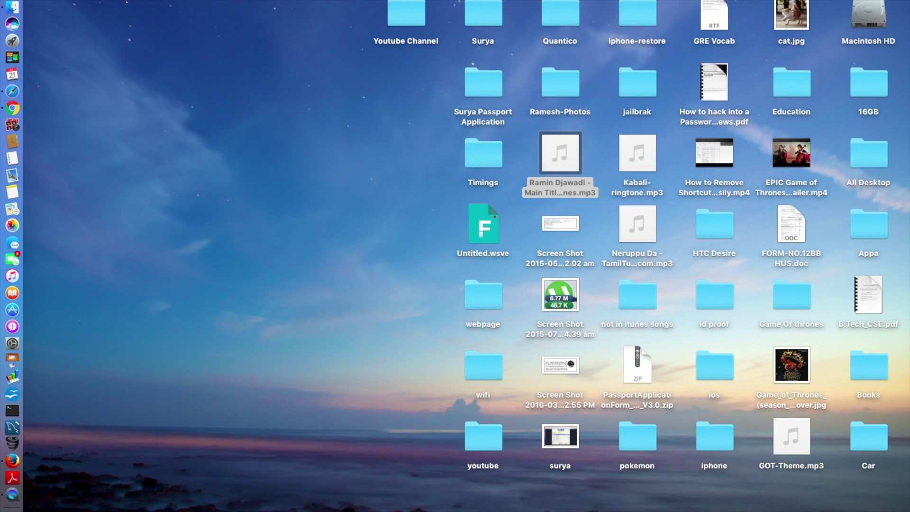
key(super+space)
text(syst)
key(Return)
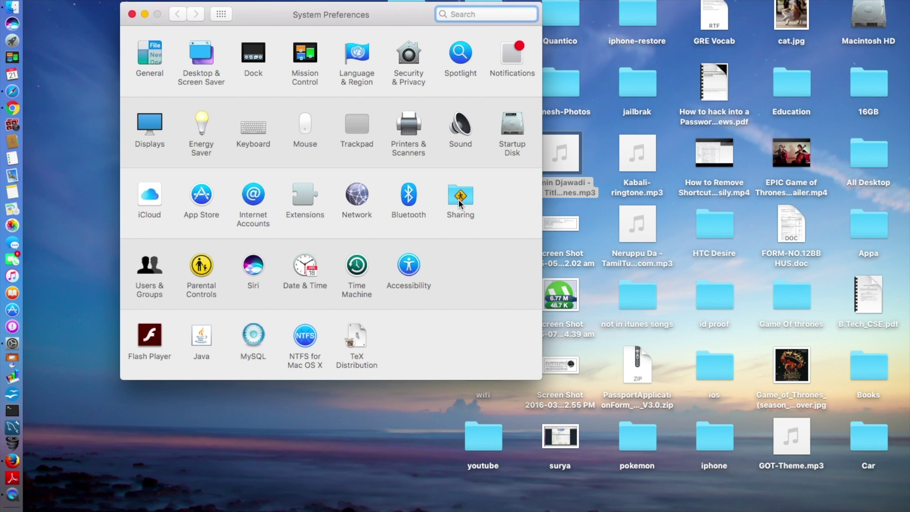
click(459, 199)
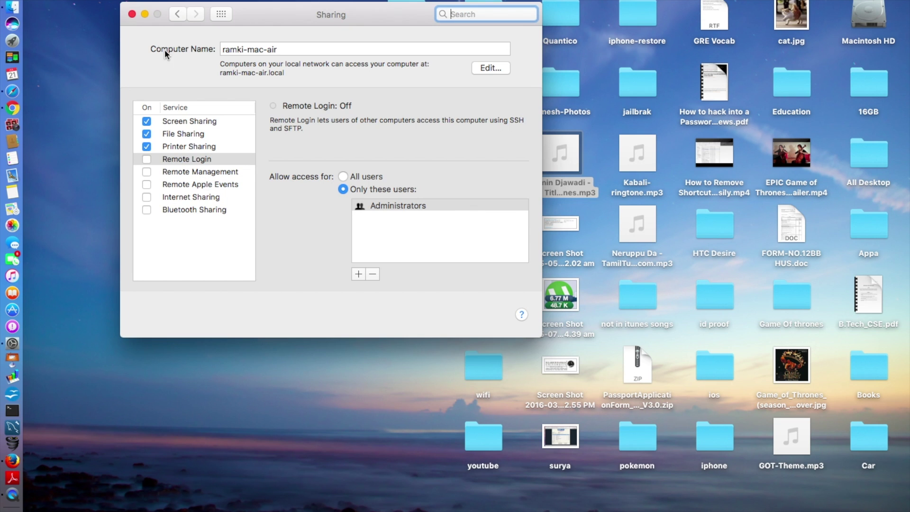
click(131, 14)
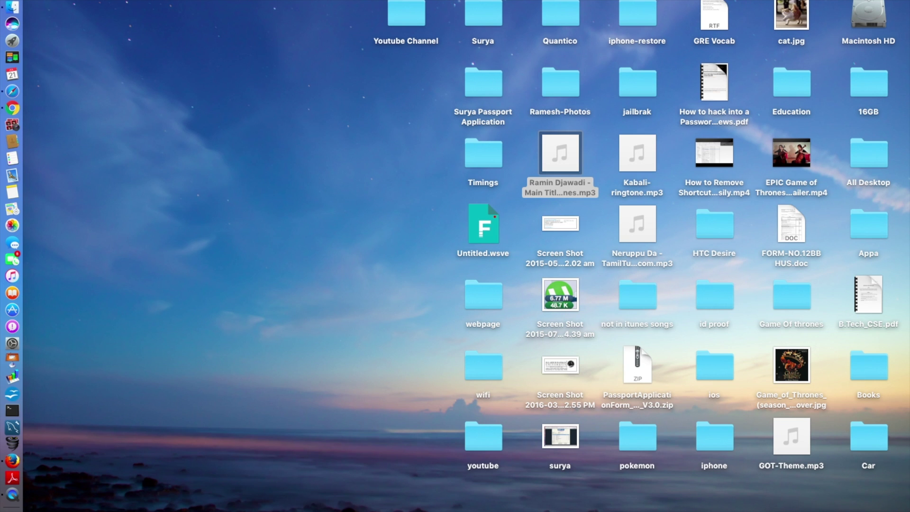
key(super+space)
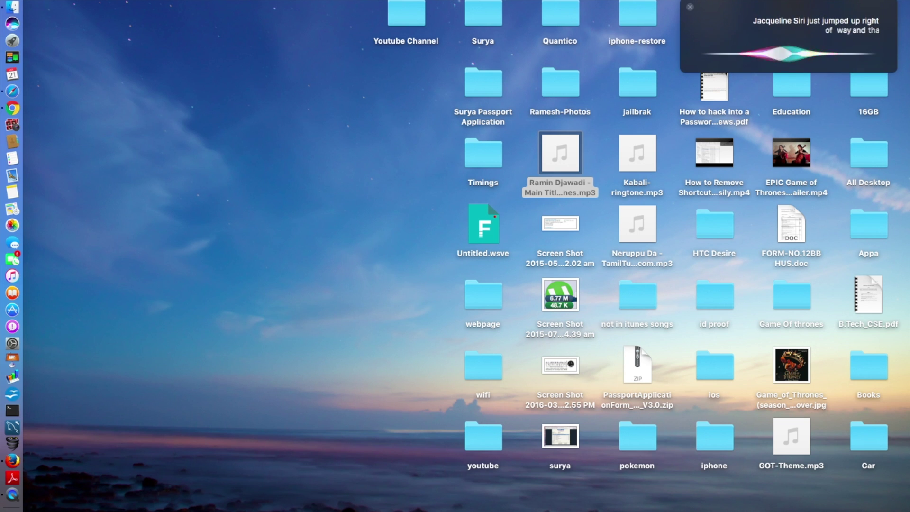
click(690, 7)
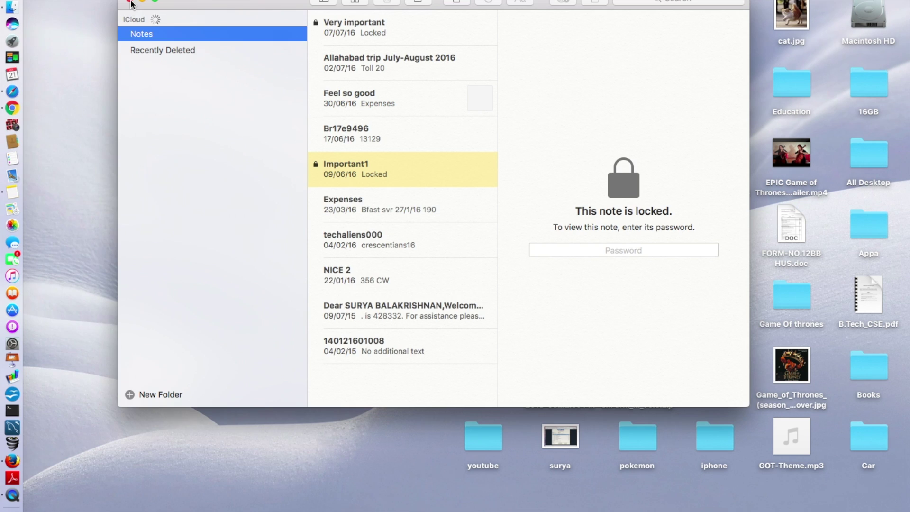
click(131, 2)
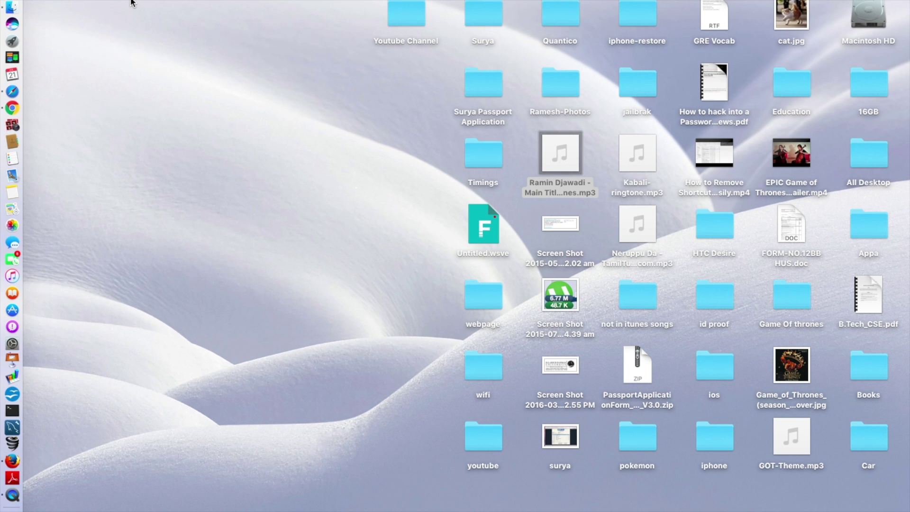
right_click(571, 157)
click(527, 198)
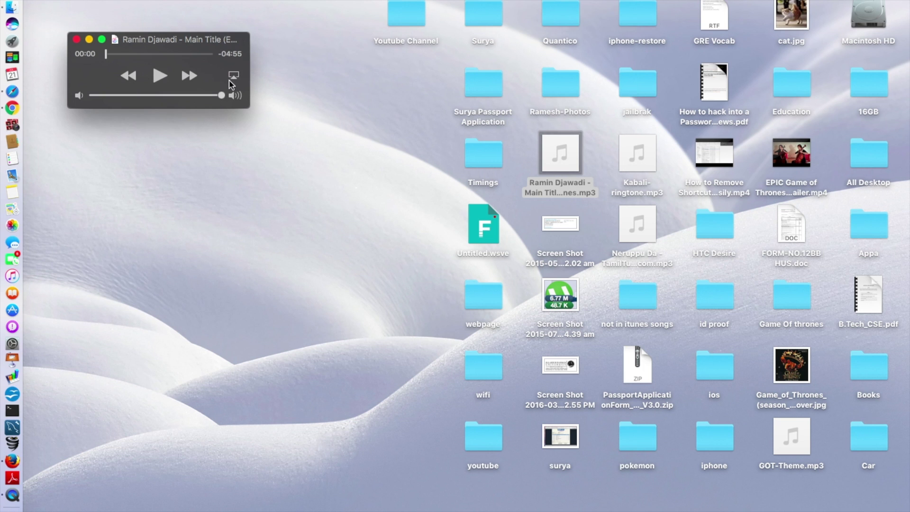
click(233, 79)
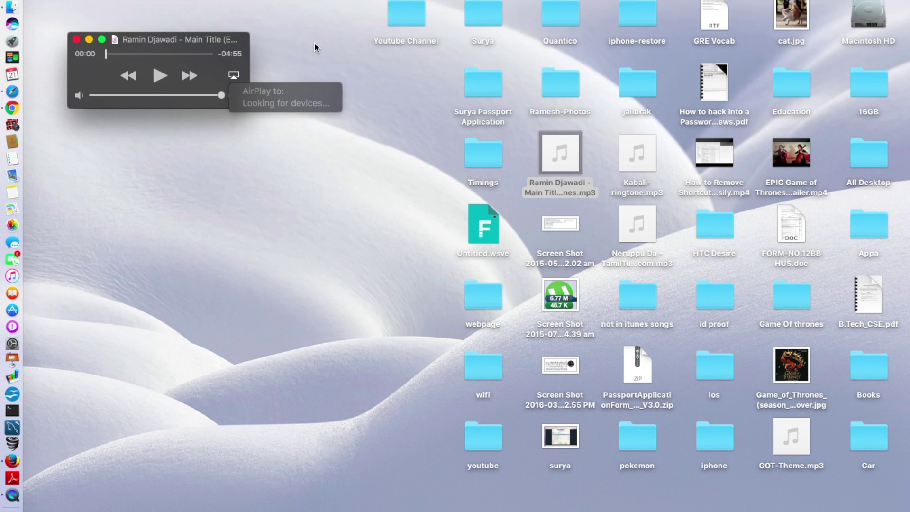
key(super+Tab)
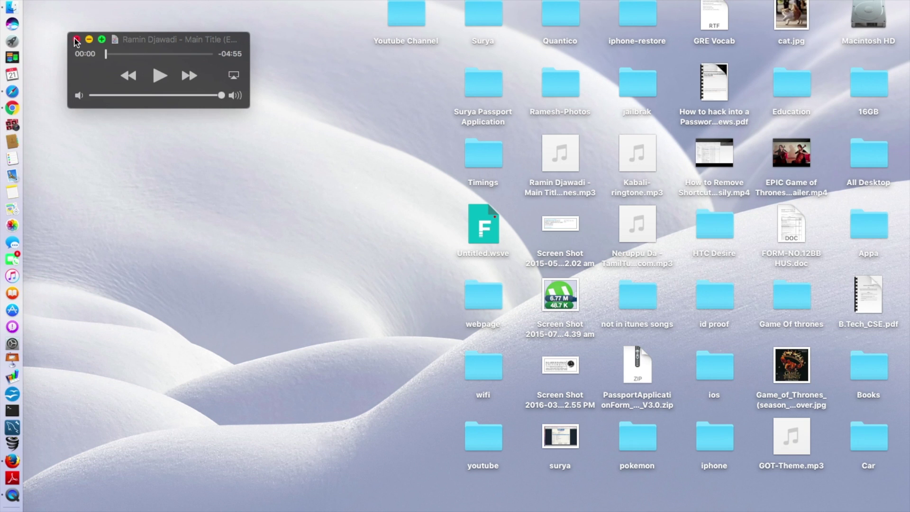
click(76, 38)
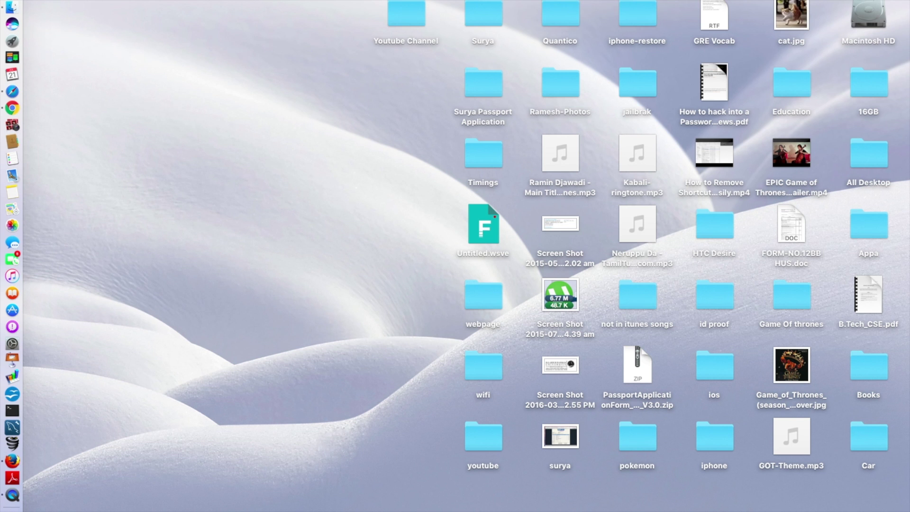
Step: Summon and dismiss Siri, then launch Firefox from the Dock
key(cmd+space)
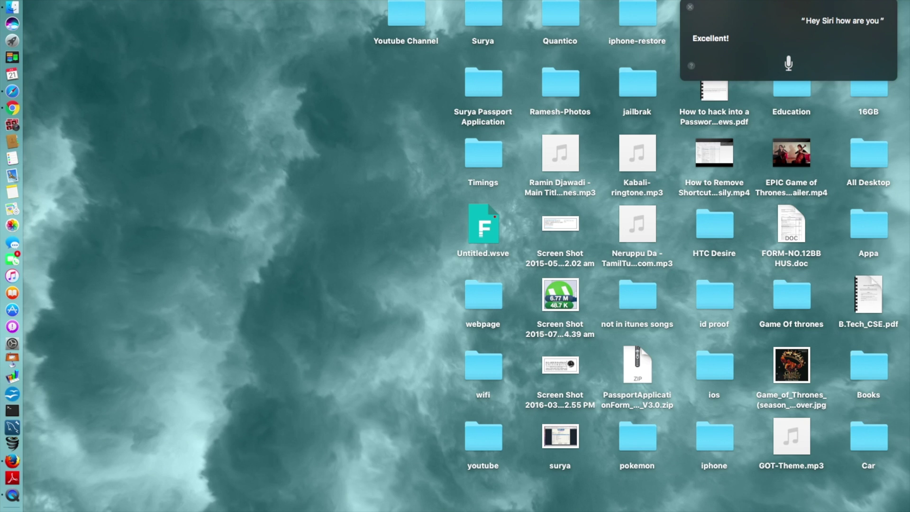
click(691, 6)
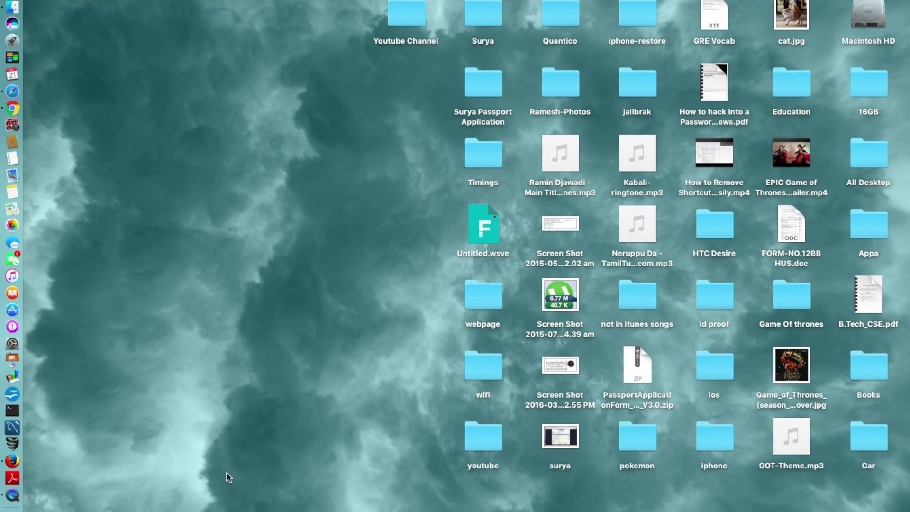
click(43, 459)
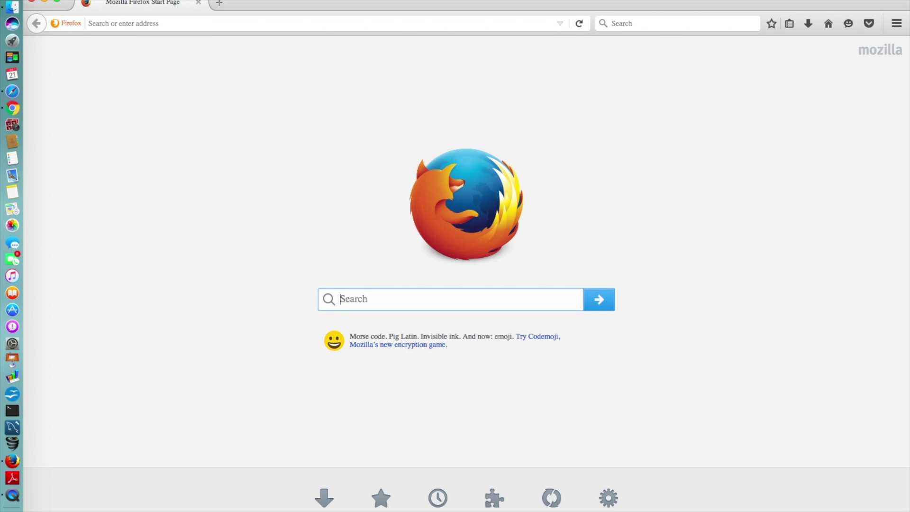
Step: Close the Firefox window, then open and dismiss Notification Center
click(32, 2)
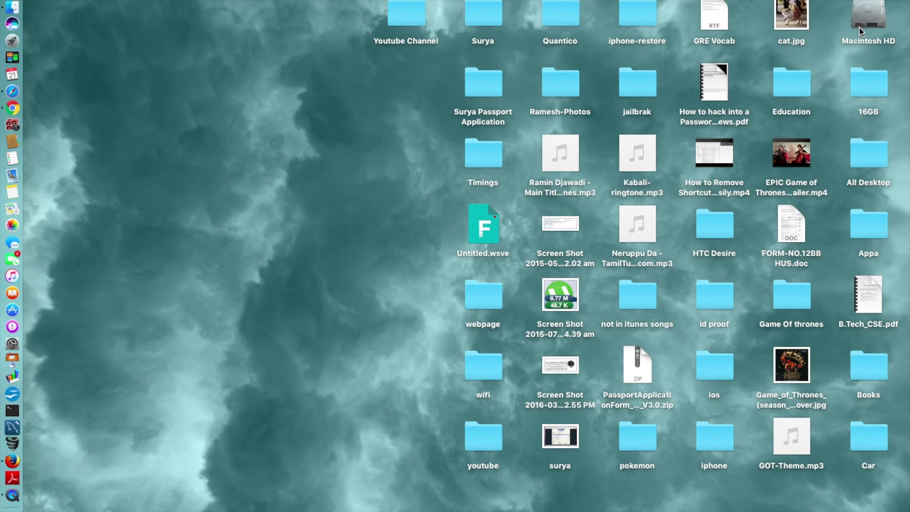
mouse_move(715, 85)
click(902, 2)
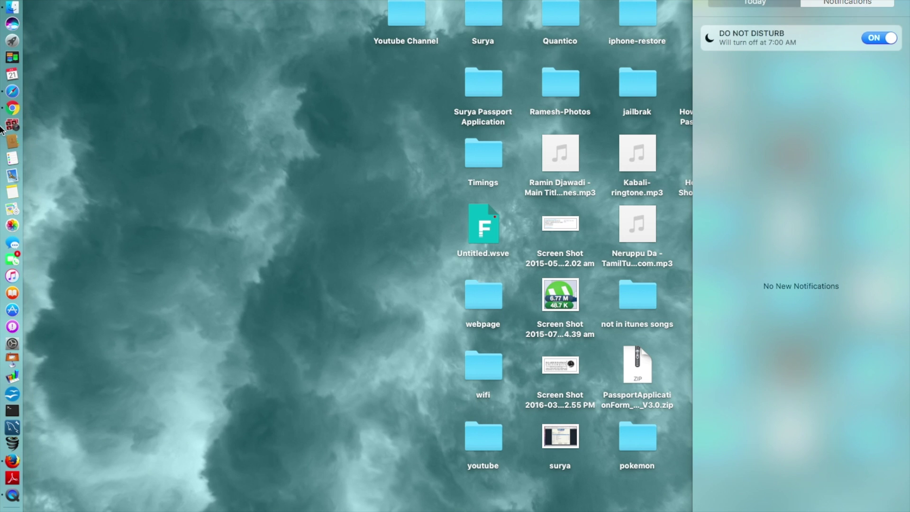
click(150, 135)
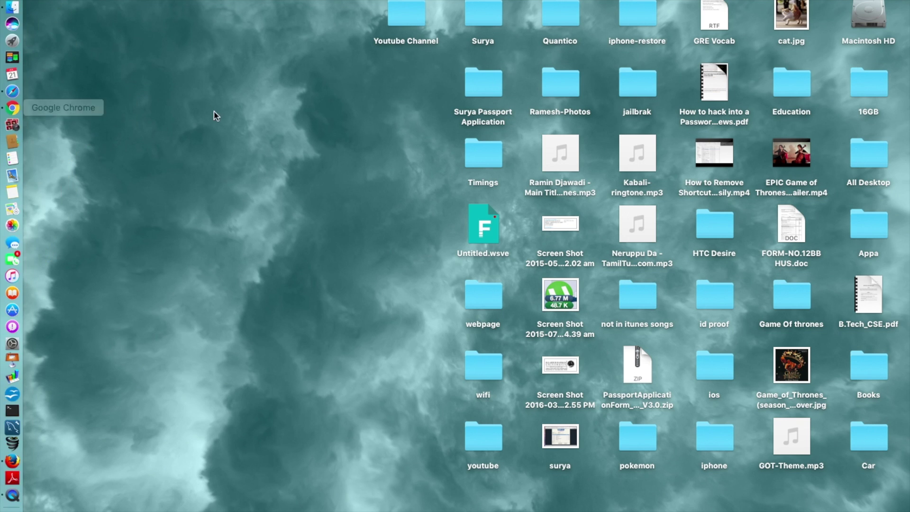
click(9, 113)
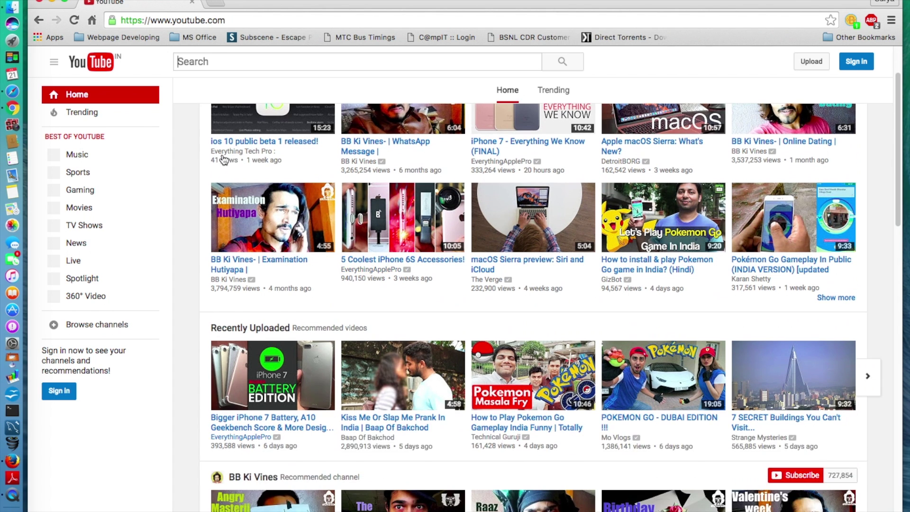
scroll(224, 160, up, 2)
click(281, 173)
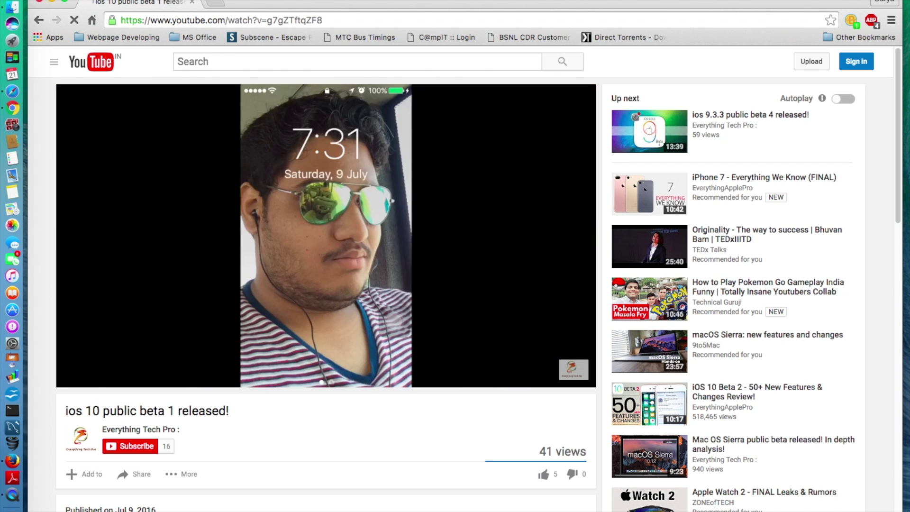
click(100, 63)
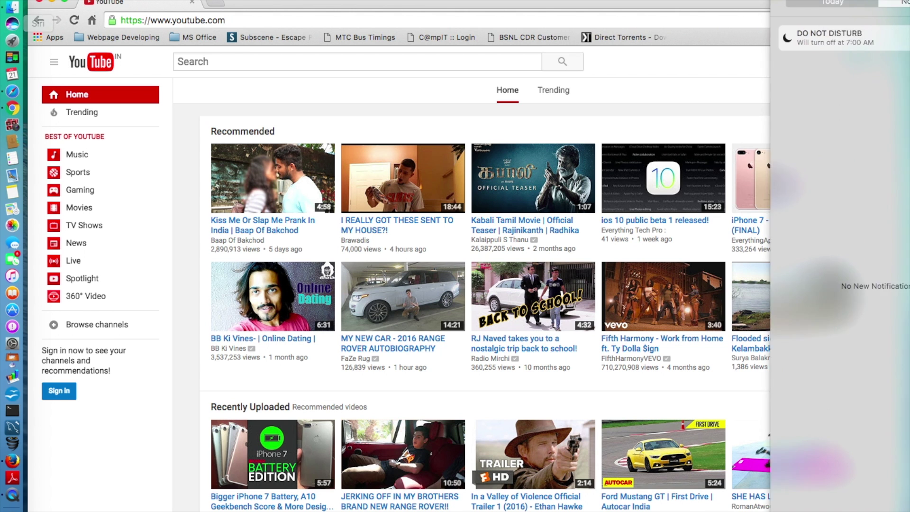
click(41, 3)
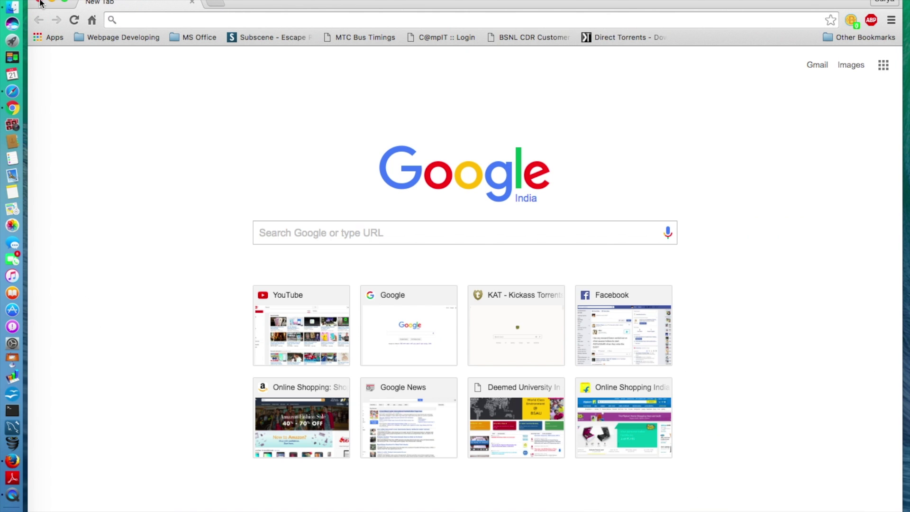
click(41, 3)
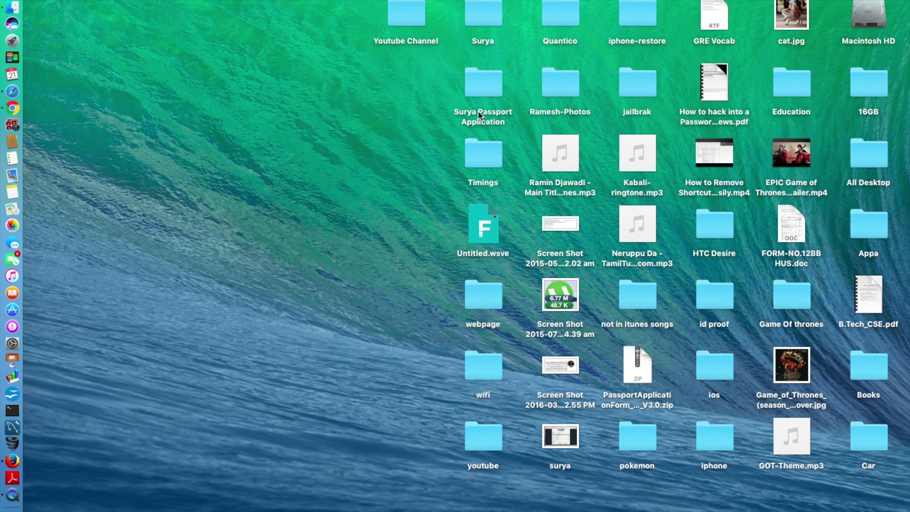
Step: Open four screenshots from Youtube Channel > Public Beta together in Preview
click(401, 4)
double_click(401, 4)
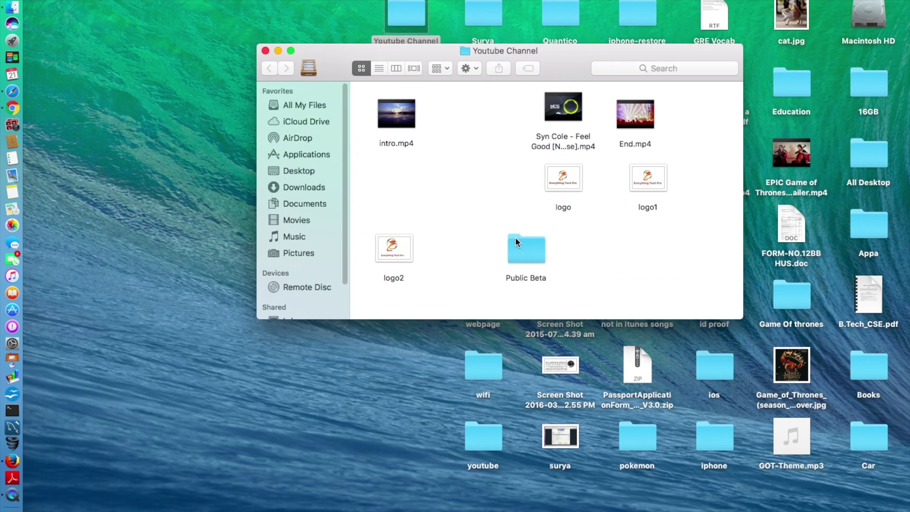
click(523, 257)
double_click(523, 257)
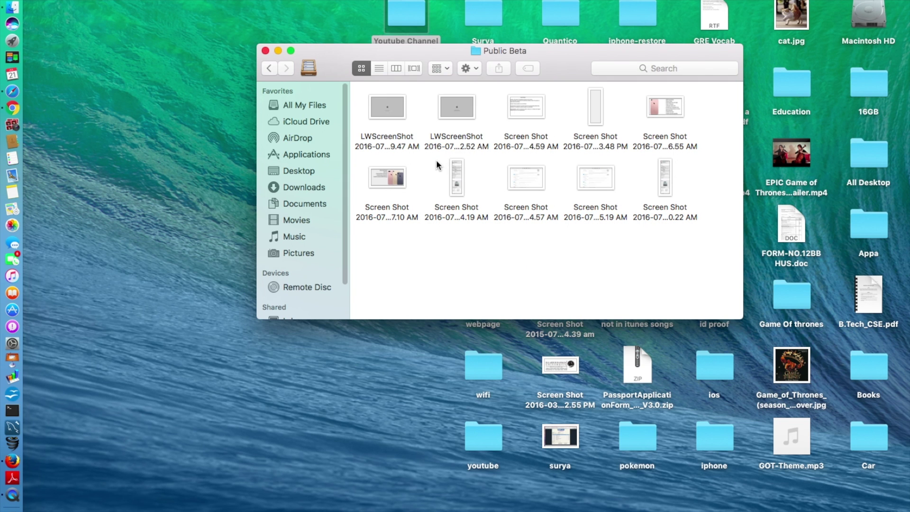
drag(436, 160, 709, 198)
key(super+o)
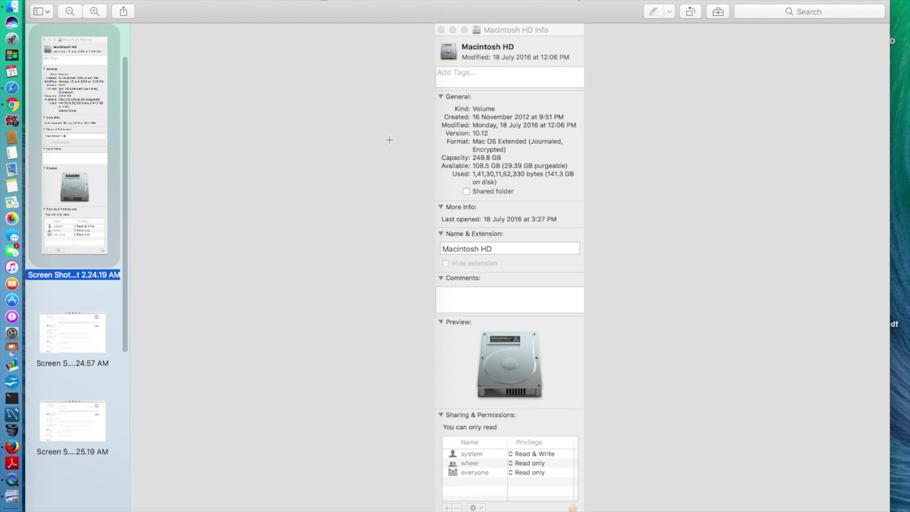
Step: Step through the App Store updates, installing updates and Macintosh HD info screenshots
key(Down)
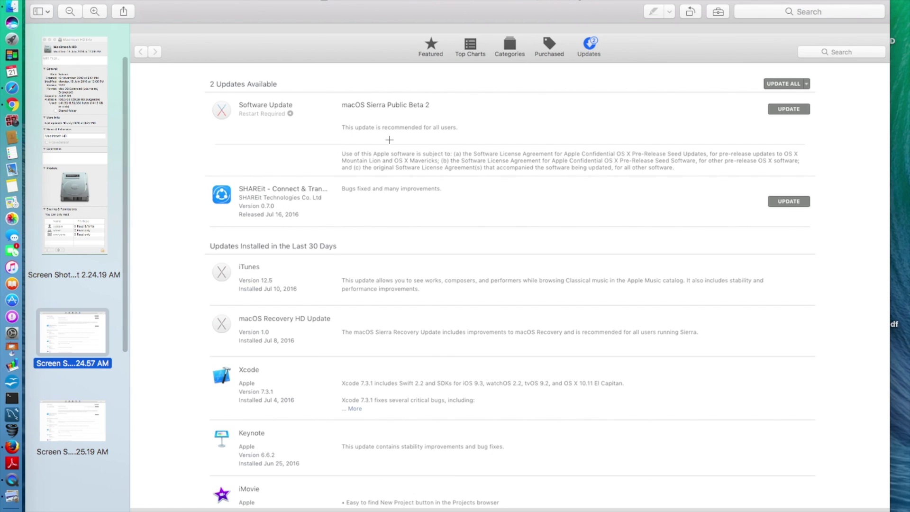
key(Down)
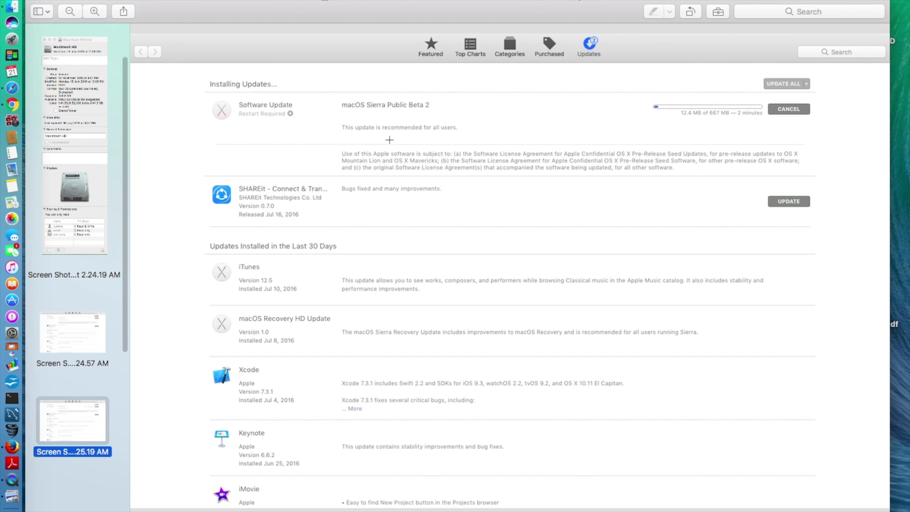
key(Down)
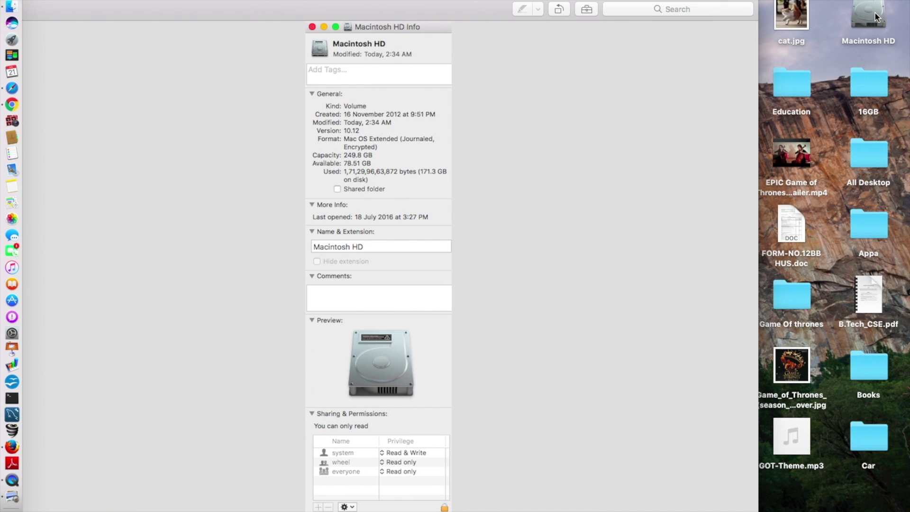
Step: Check Macintosh HD's current free space in its Info window, then close it
click(874, 13)
key(super+i)
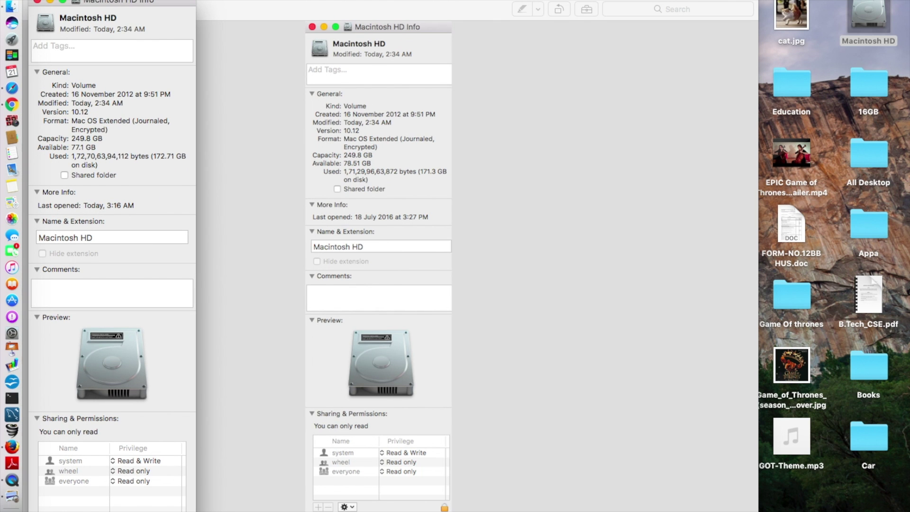
click(39, 3)
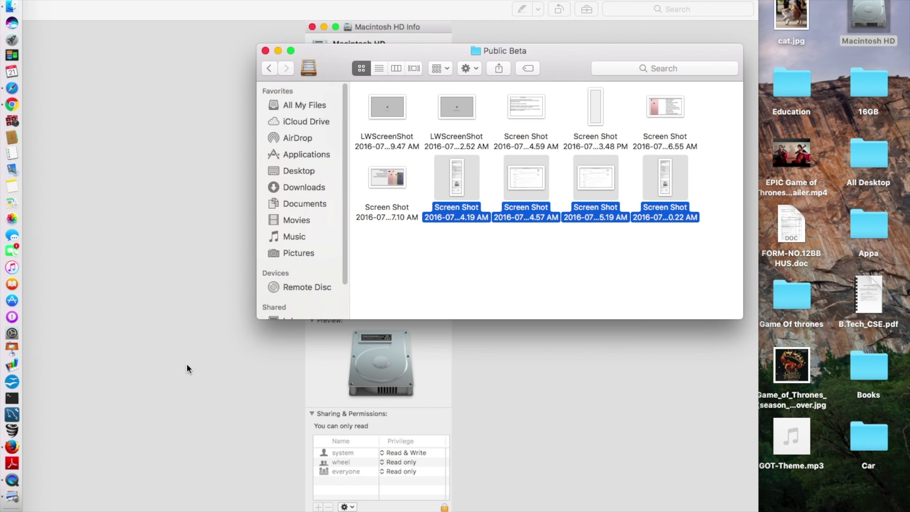
Step: Show Preview's screenshot thumbnails, close Preview, and close the Public Beta folder window
click(186, 365)
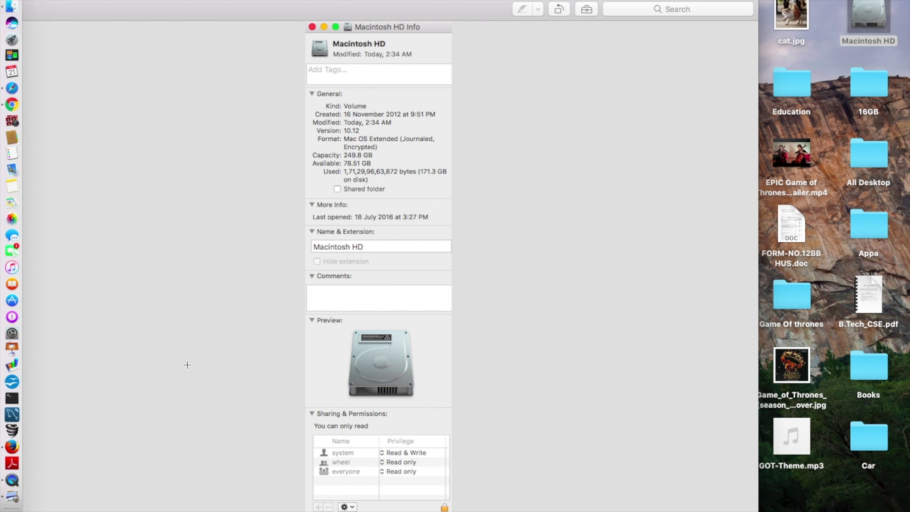
key(super+alt+2)
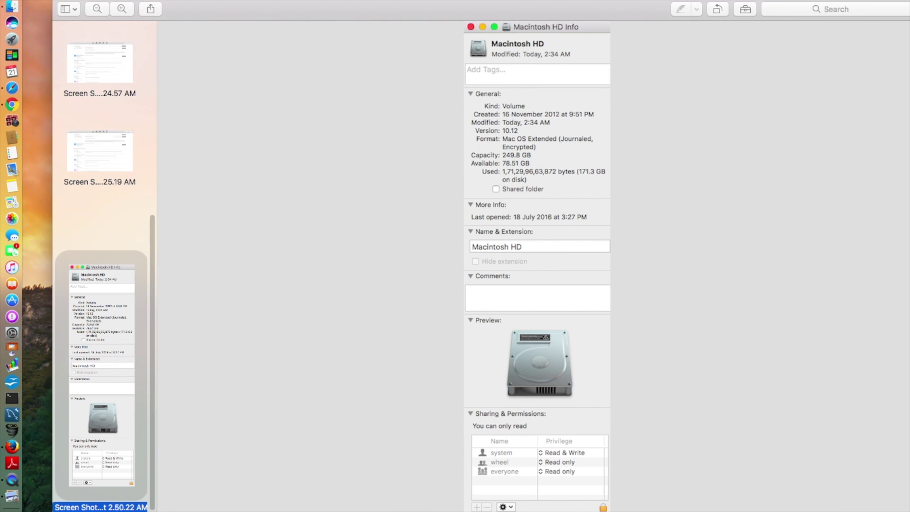
key(super+w)
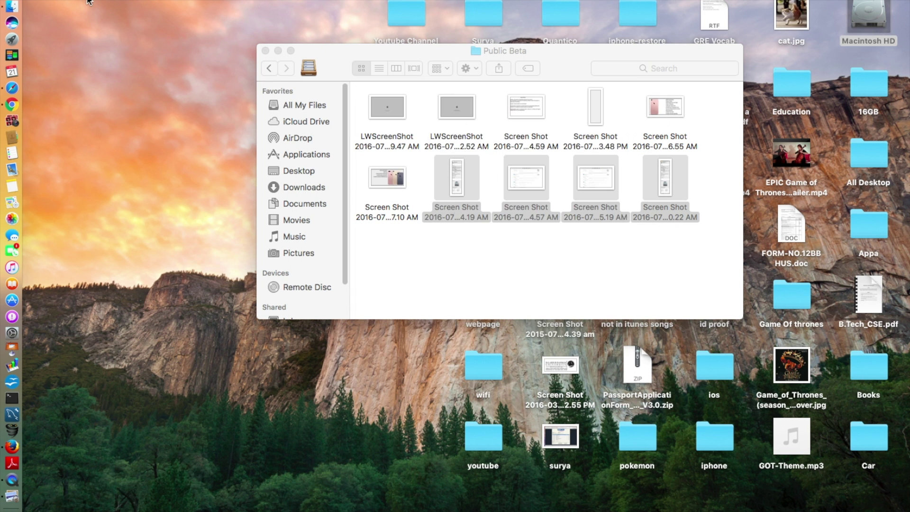
click(263, 51)
click(265, 51)
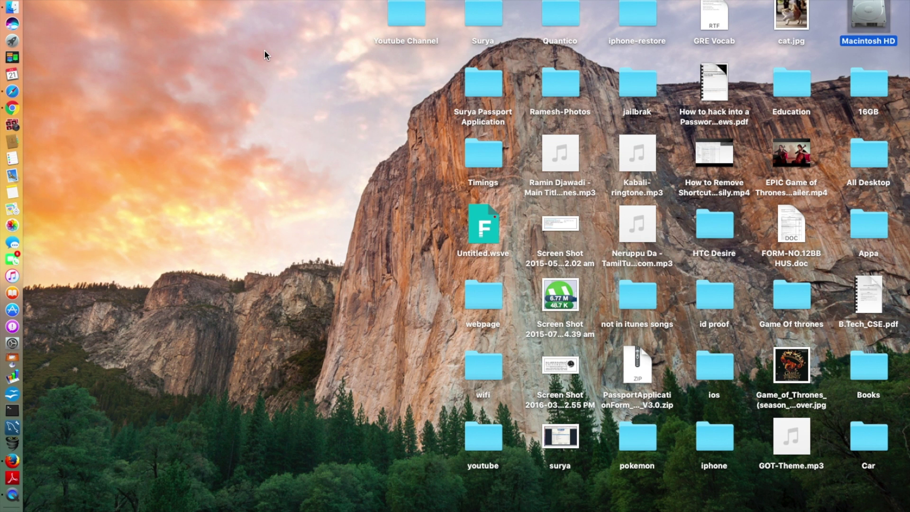